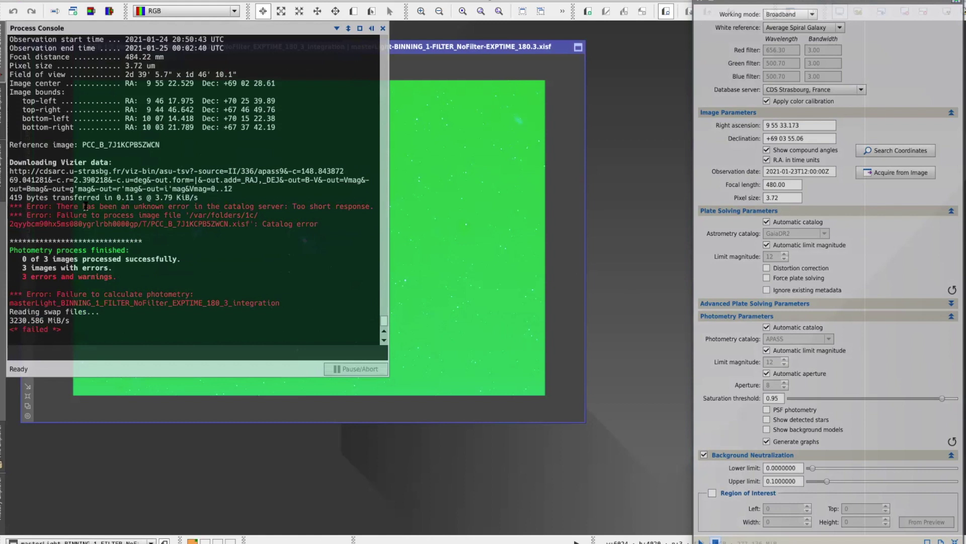
# Highlight the unknown catalog server error message in the Process Console.
pyautogui.moveTo(57, 207); pyautogui.dragTo(371, 206)
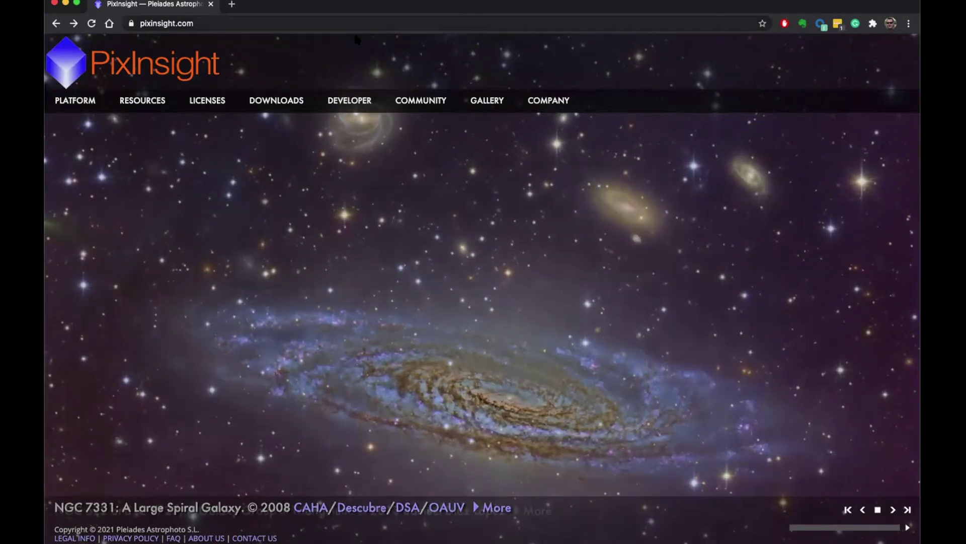
# Log in to the pixinsight.com Software Distribution area and scroll to the XPSD Database Files list.
pyautogui.moveTo(281, 101)
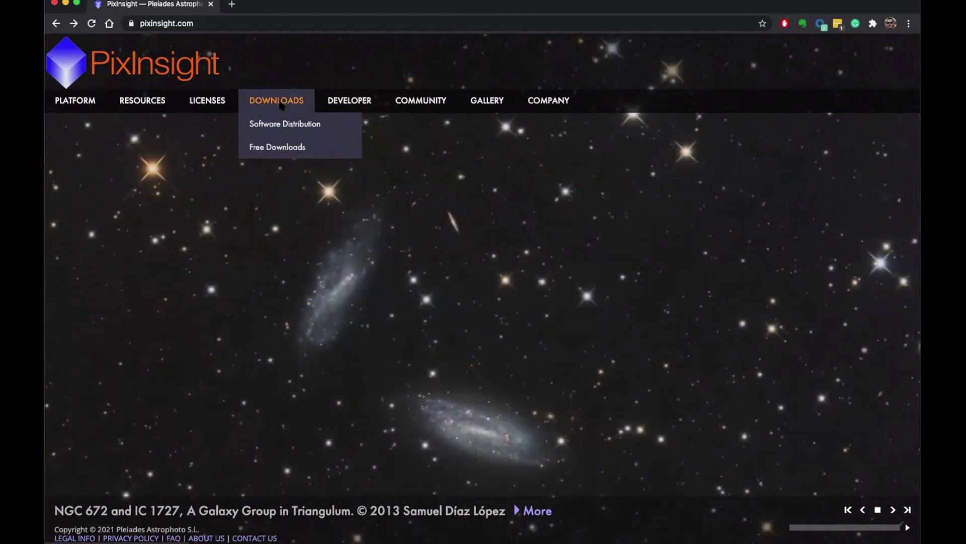
pyautogui.click(294, 126)
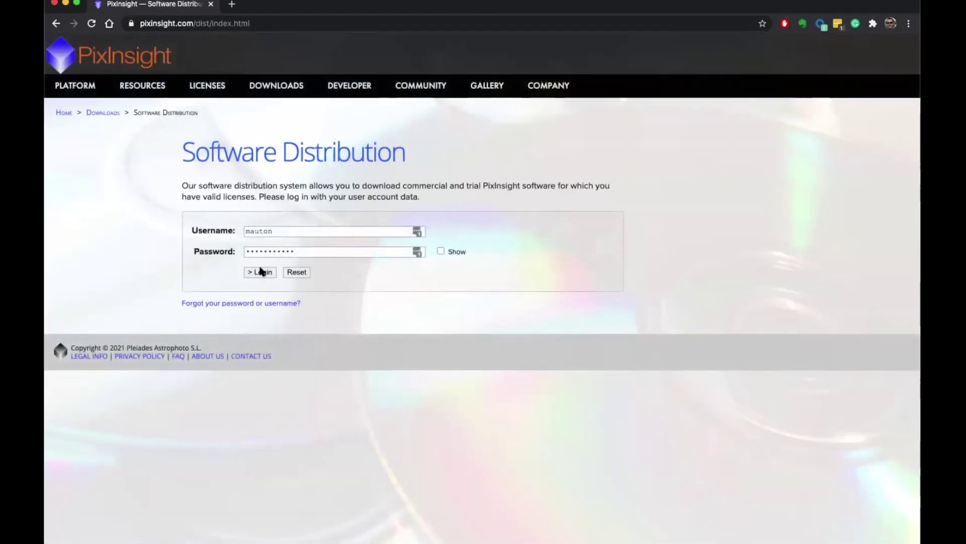
pyautogui.click(261, 272)
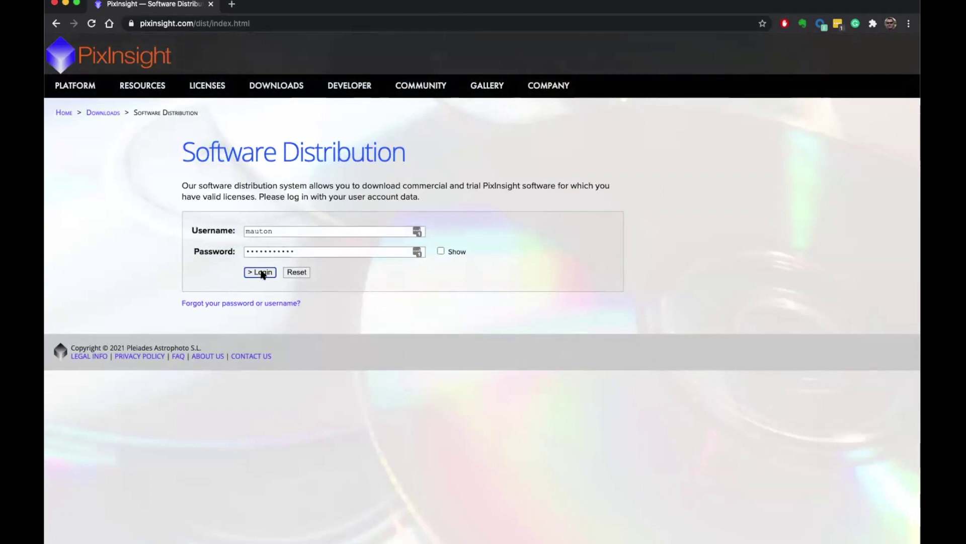
pyautogui.scroll(-2, 282, 274)
pyautogui.scroll(-4, 283, 277)
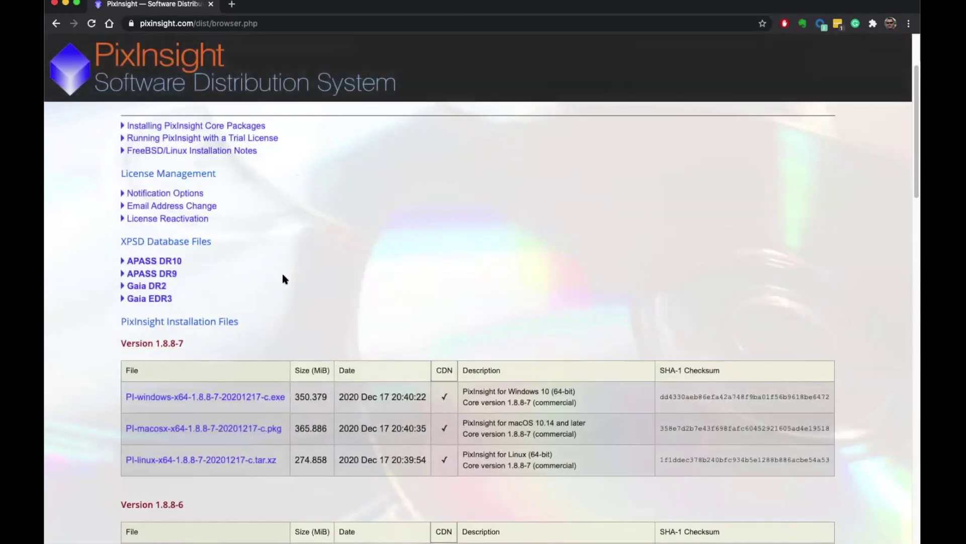
pyautogui.scroll(-2, 271, 274)
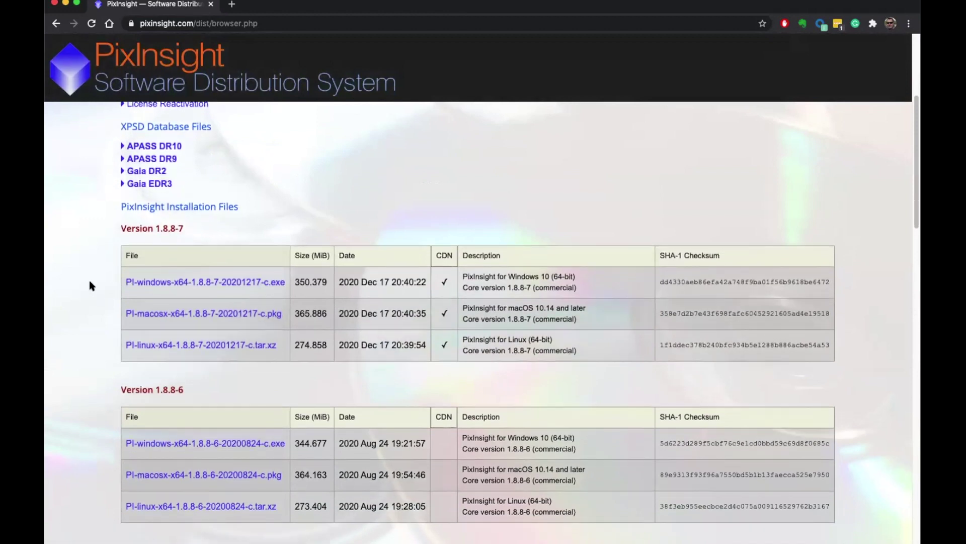
pyautogui.scroll(1, 88, 282)
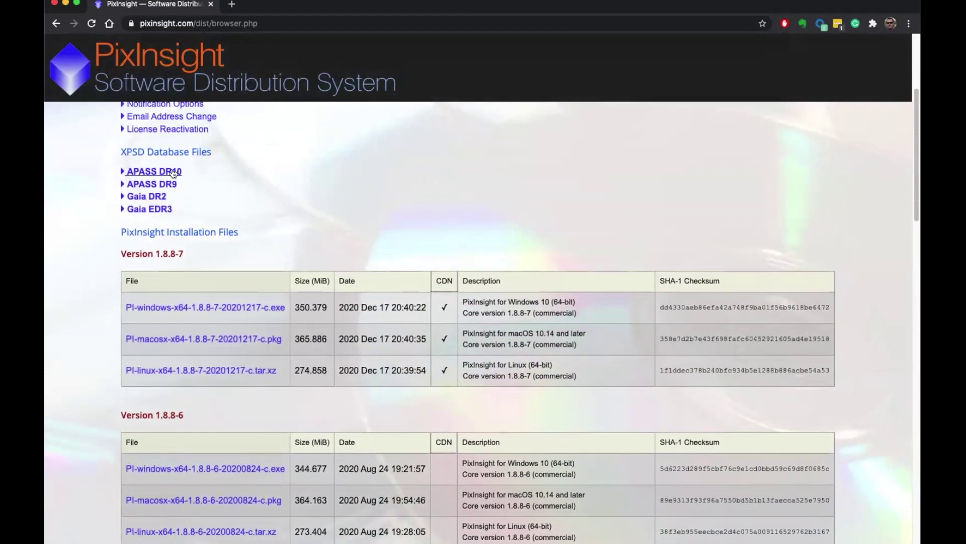
# Expand the APASS DR10 and Gaia EDR3 listings to get apass_dr10-1.0.0.xpsd and gedr3-1.0.0-01.xpsd.
pyautogui.click(173, 172)
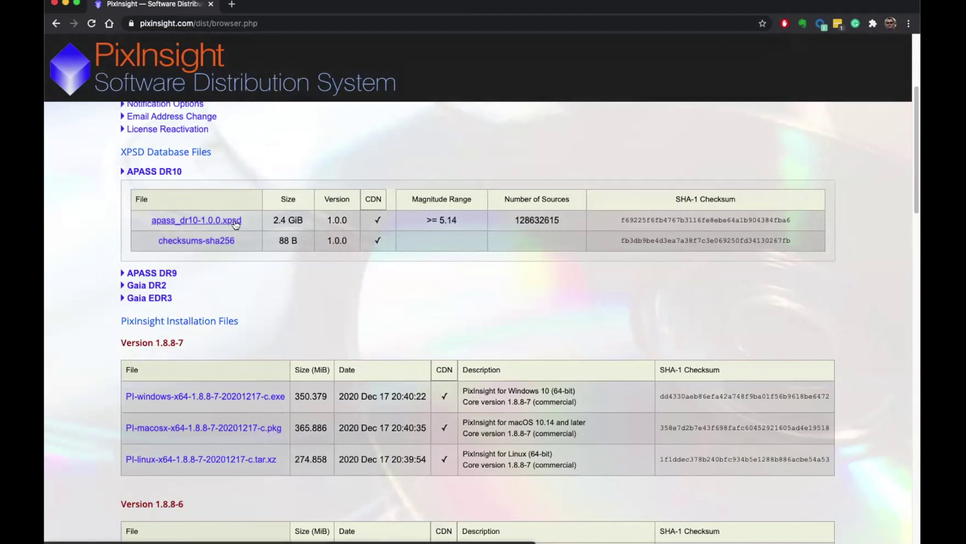
pyautogui.click(171, 297)
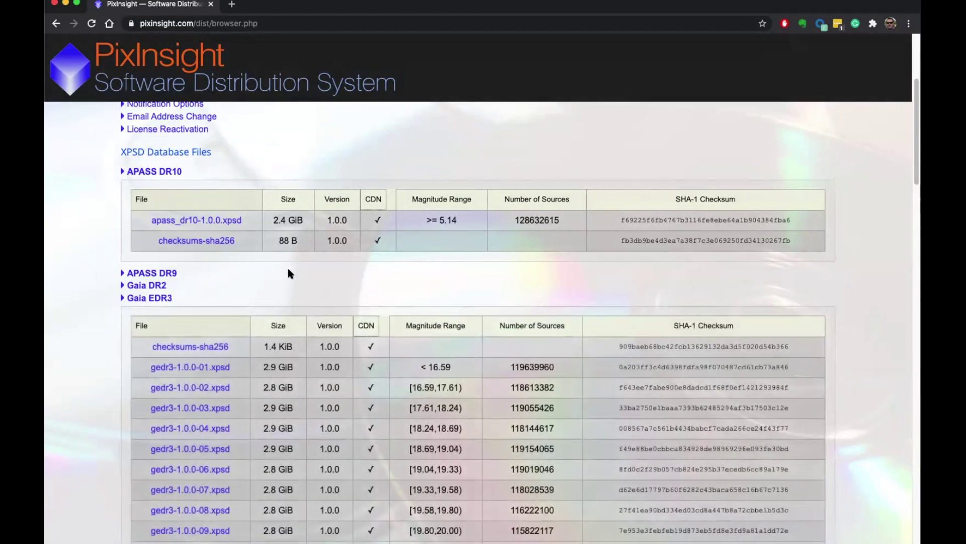
pyautogui.scroll(-5, 288, 273)
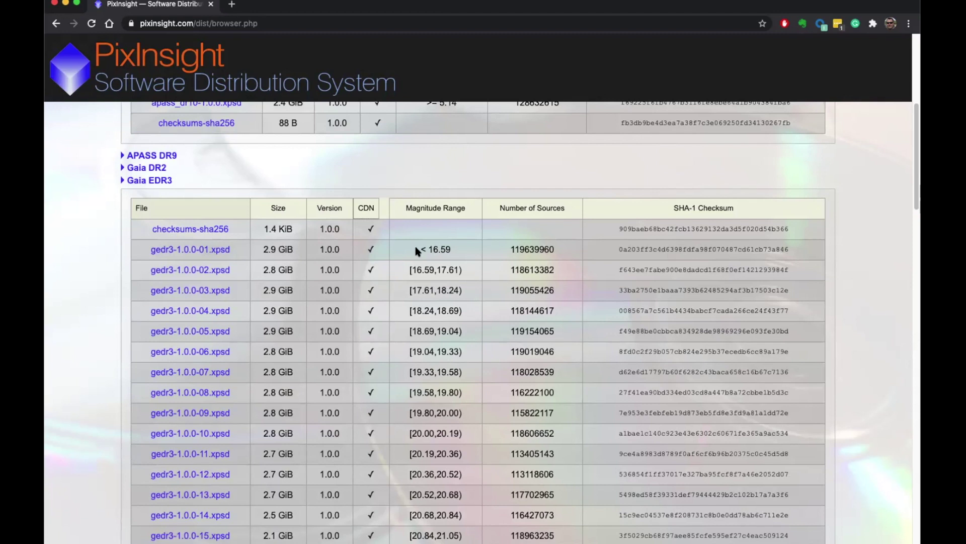
pyautogui.scroll(-2, 415, 246)
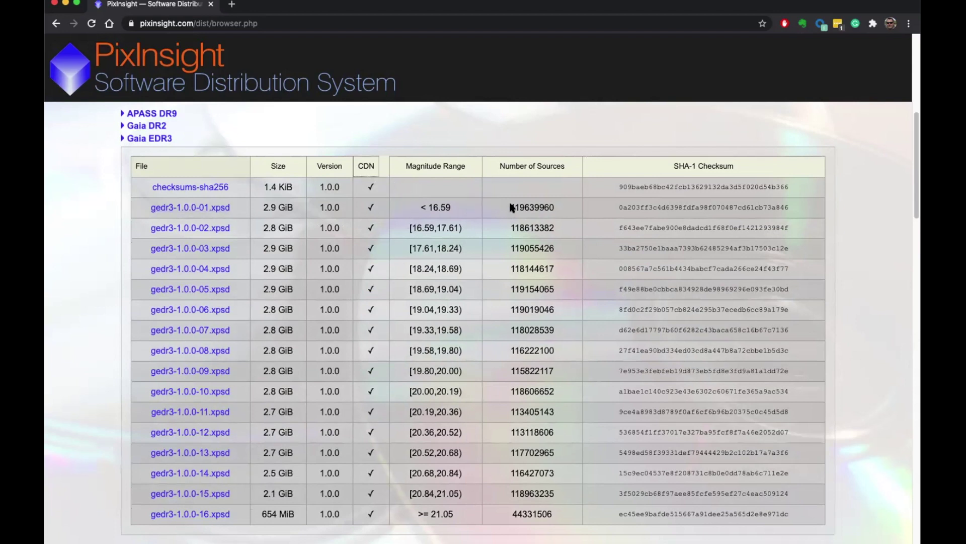
pyautogui.scroll(2, 281, 223)
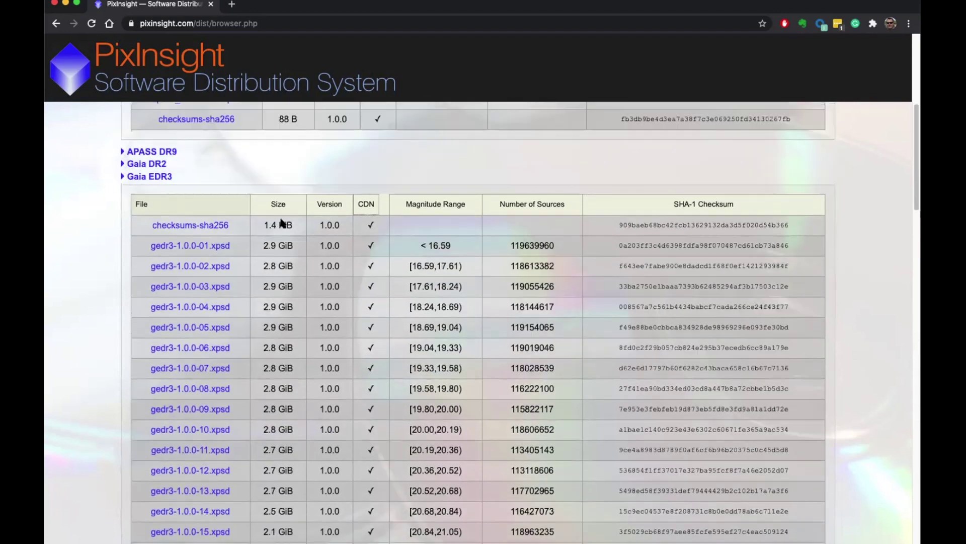
pyautogui.scroll(2, 277, 221)
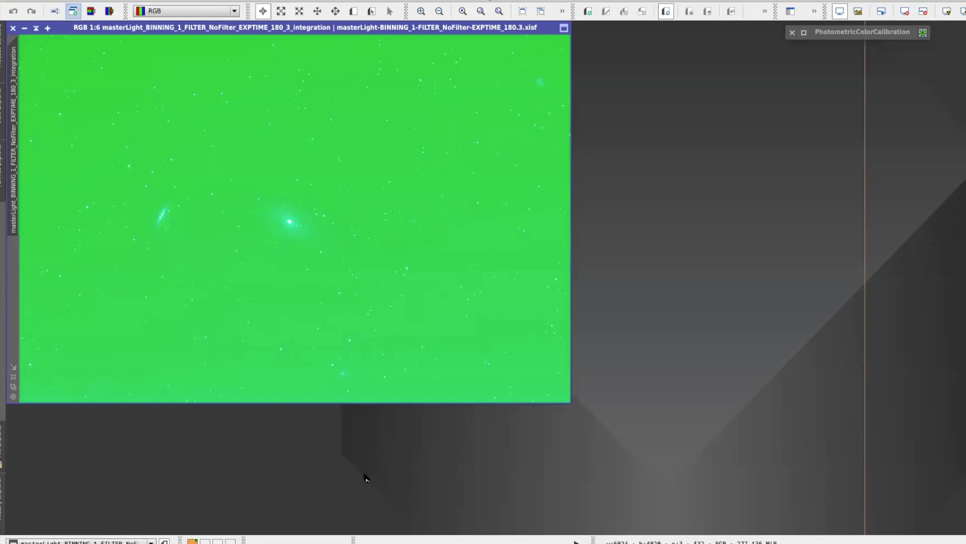
# Open the APASS and Gaia processes from Process > StarCatalogs.
pyautogui.click(255, 0)
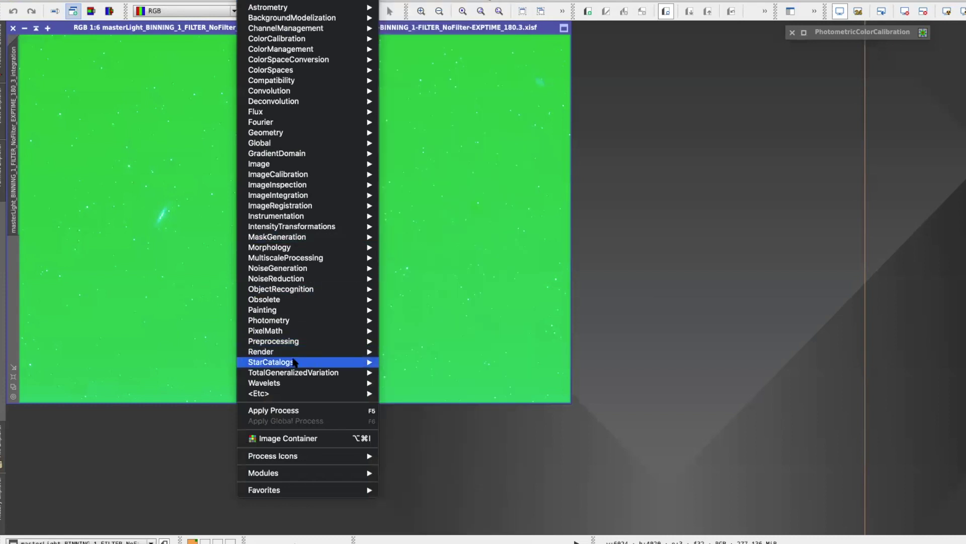
pyautogui.moveTo(295, 363)
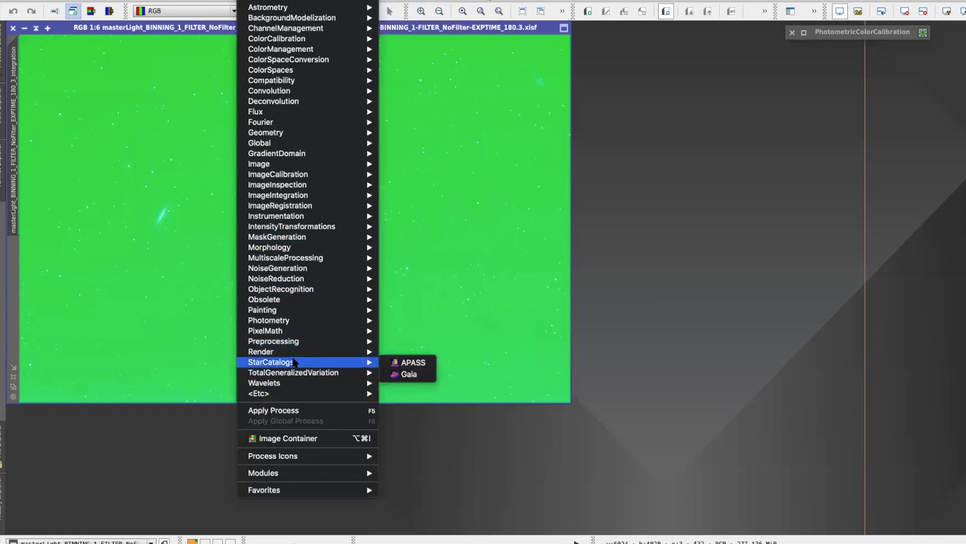
pyautogui.click(426, 366)
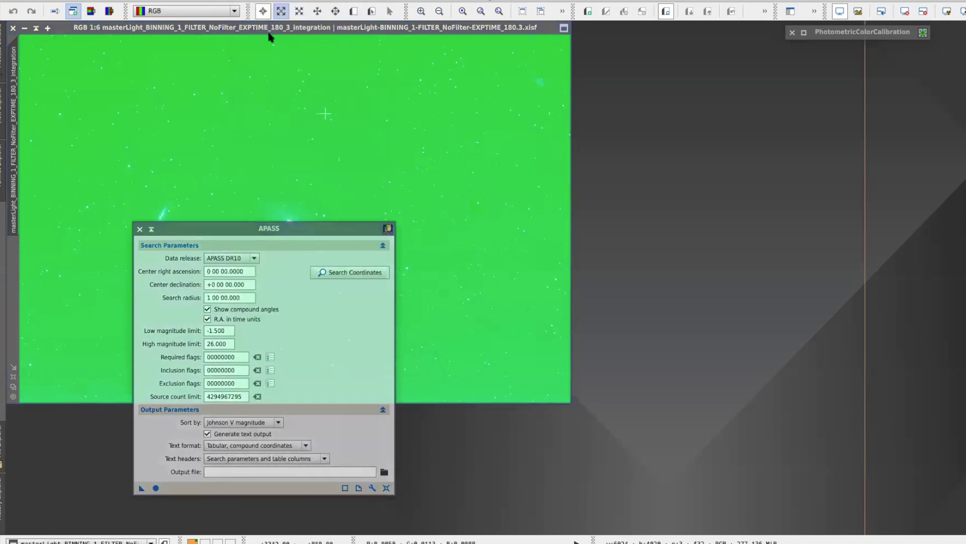
pyautogui.click(256, 1)
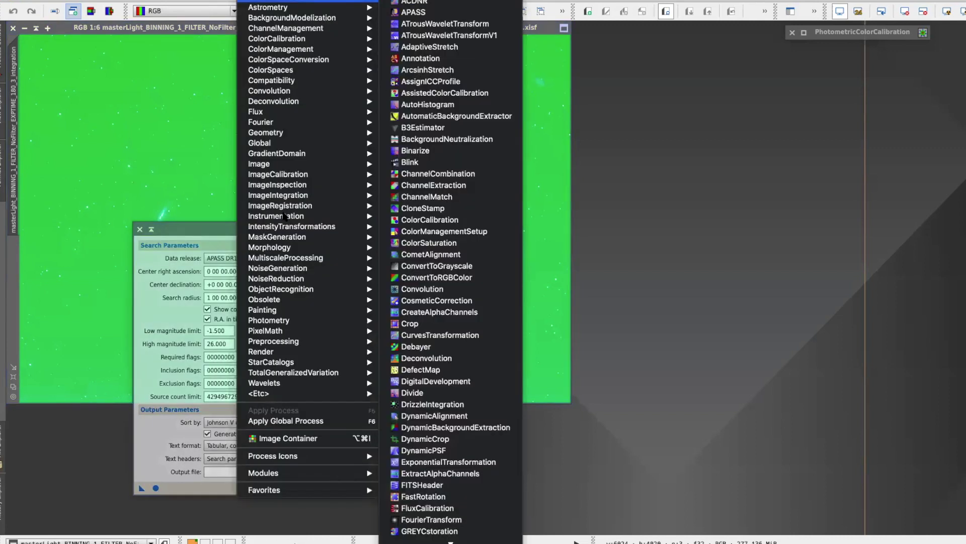
pyautogui.moveTo(272, 372)
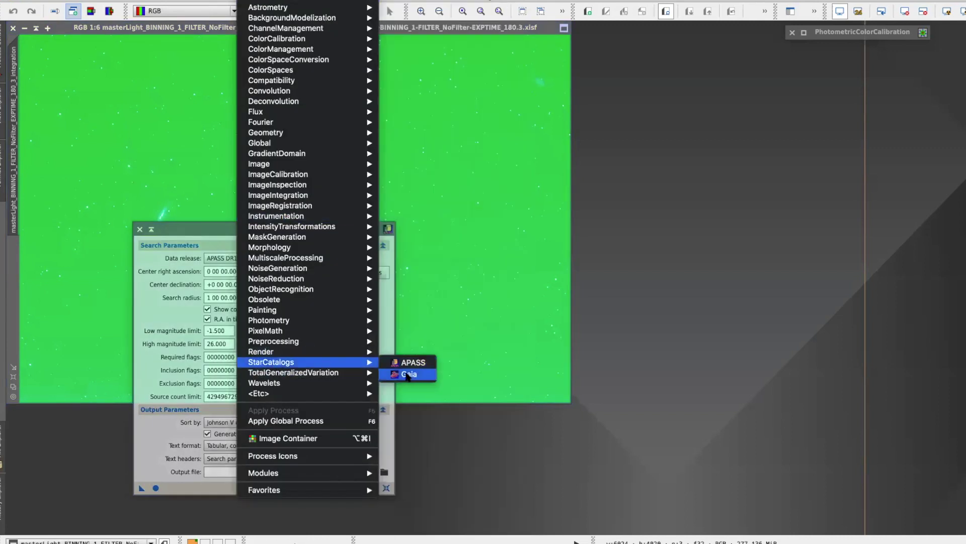
pyautogui.click(409, 373)
pyautogui.moveTo(499, 232); pyautogui.dragTo(527, 231)
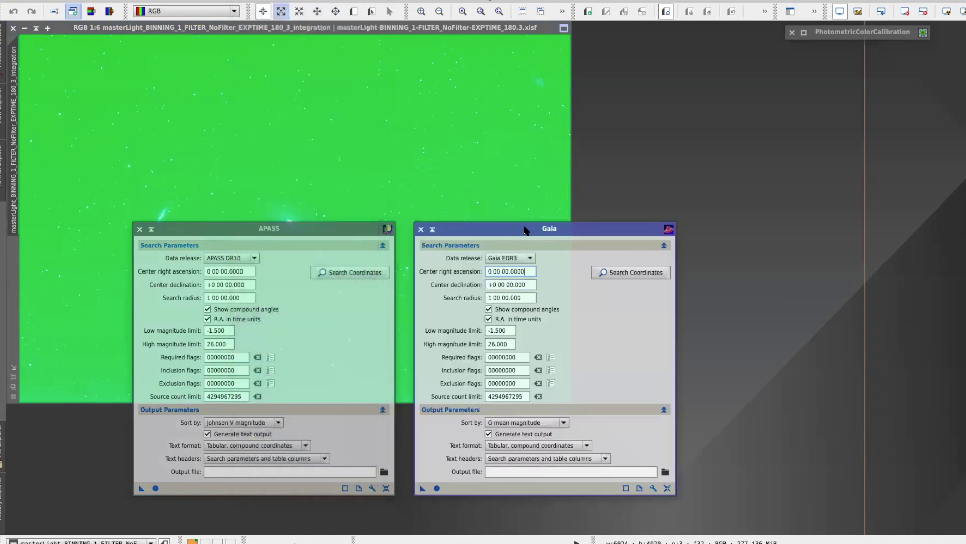
pyautogui.moveTo(353, 229); pyautogui.dragTo(370, 229)
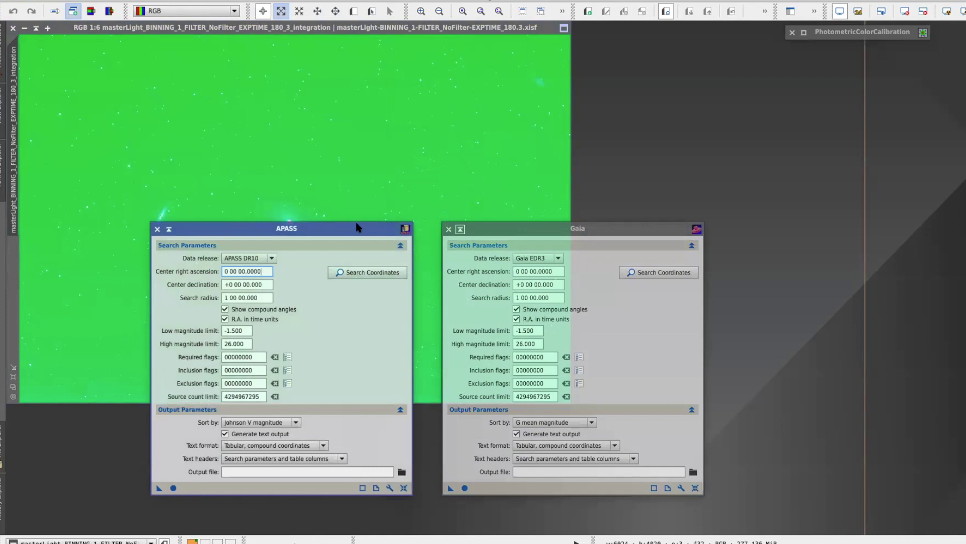
pyautogui.click(273, 258)
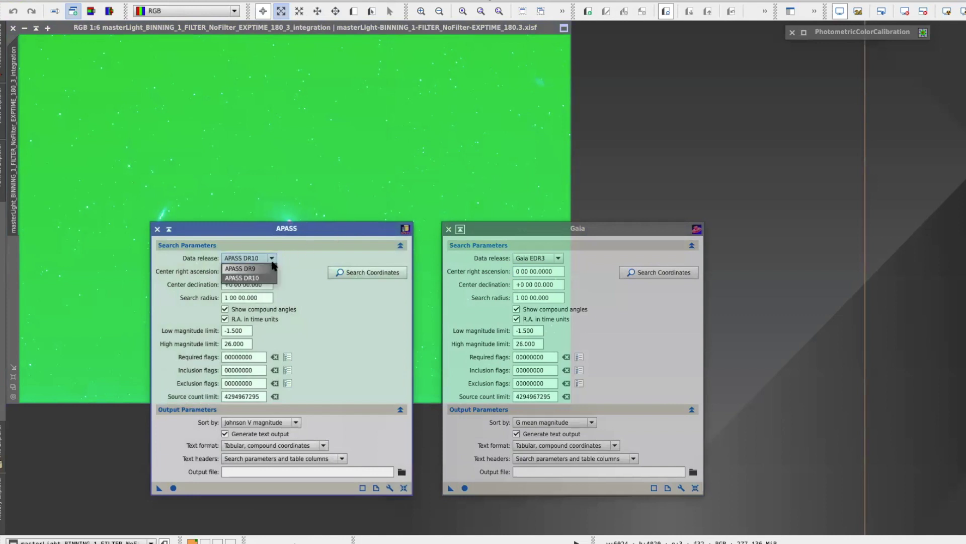
pyautogui.click(268, 279)
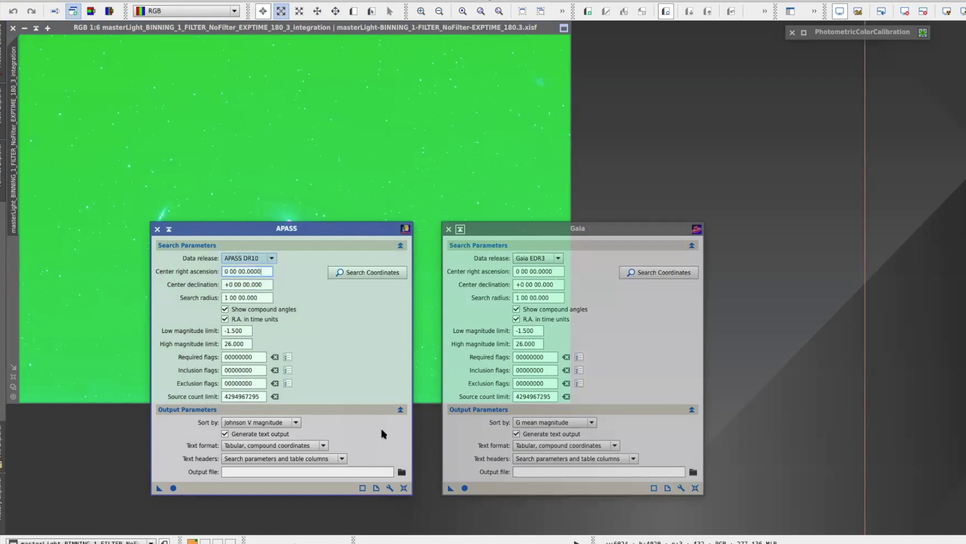
# Add apass_dr10-1.0.0.xpsd from the PixInsight Database folder to the APASS DR10 database preferences.
pyautogui.click(391, 488)
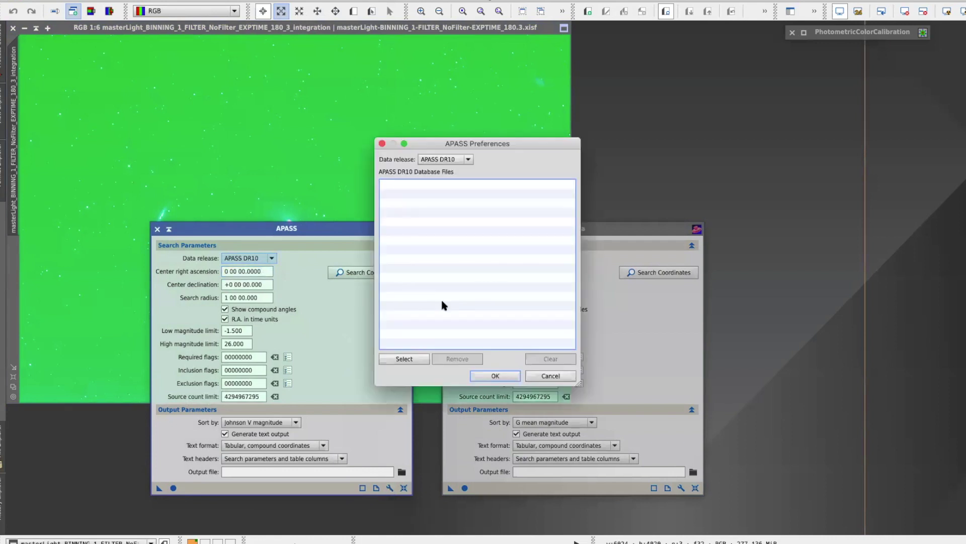
pyautogui.moveTo(518, 145); pyautogui.dragTo(350, 145)
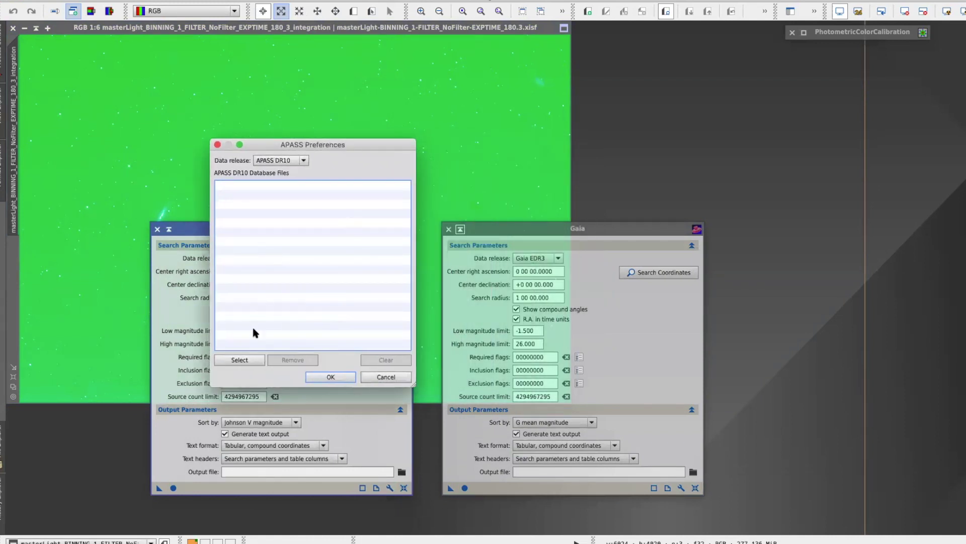
pyautogui.click(244, 359)
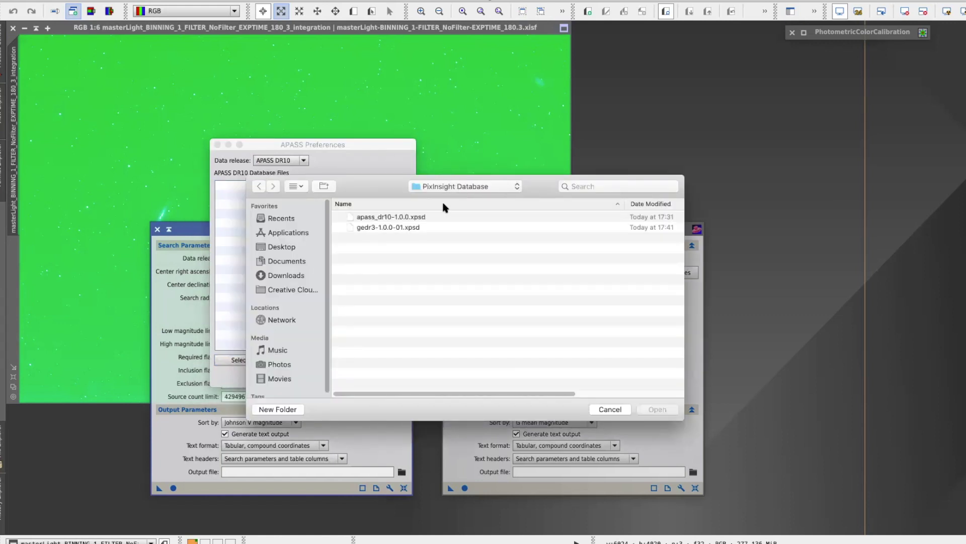
pyautogui.moveTo(378, 190); pyautogui.dragTo(379, 218)
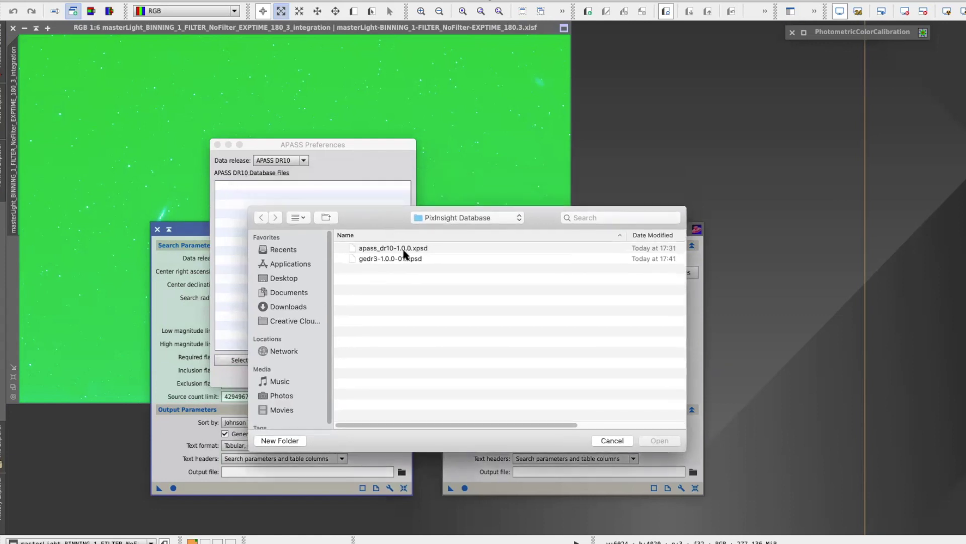
pyautogui.click(406, 249)
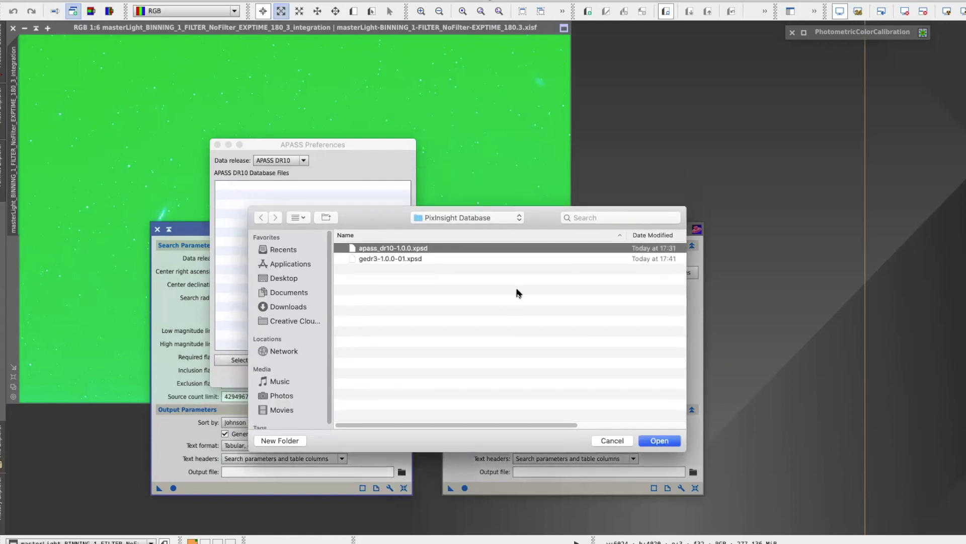
pyautogui.click(665, 440)
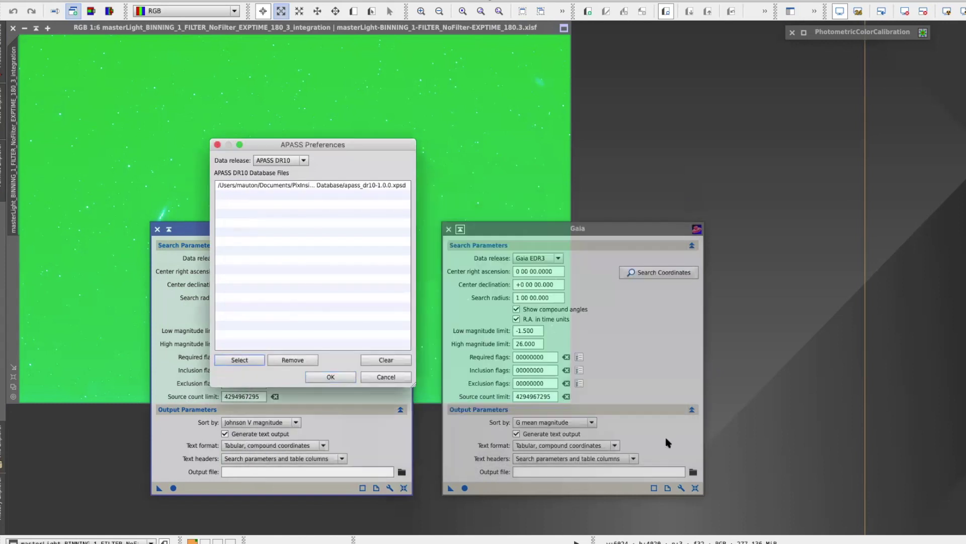
# Confirm the APASS DR10 database, test it with an Apply Global search, and close APASS.
pyautogui.click(332, 377)
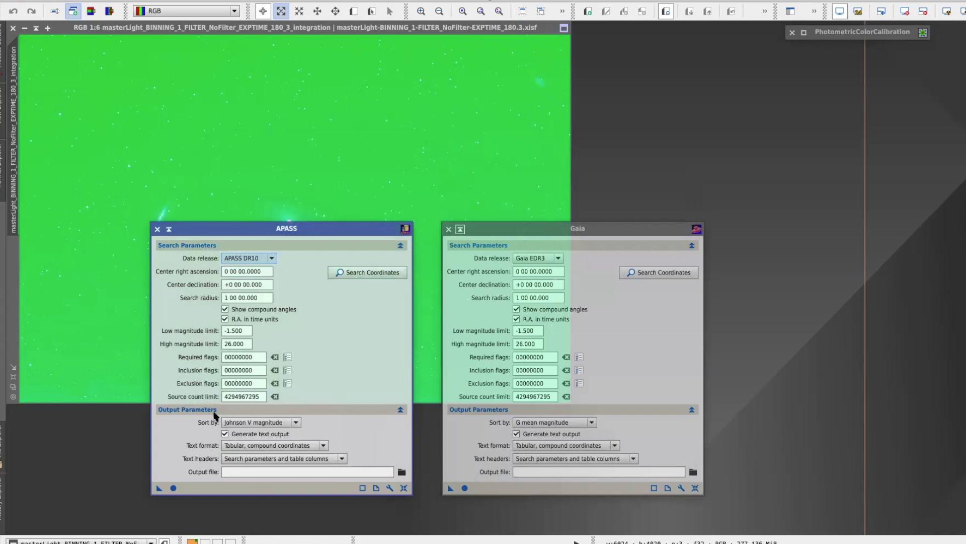
pyautogui.click(173, 487)
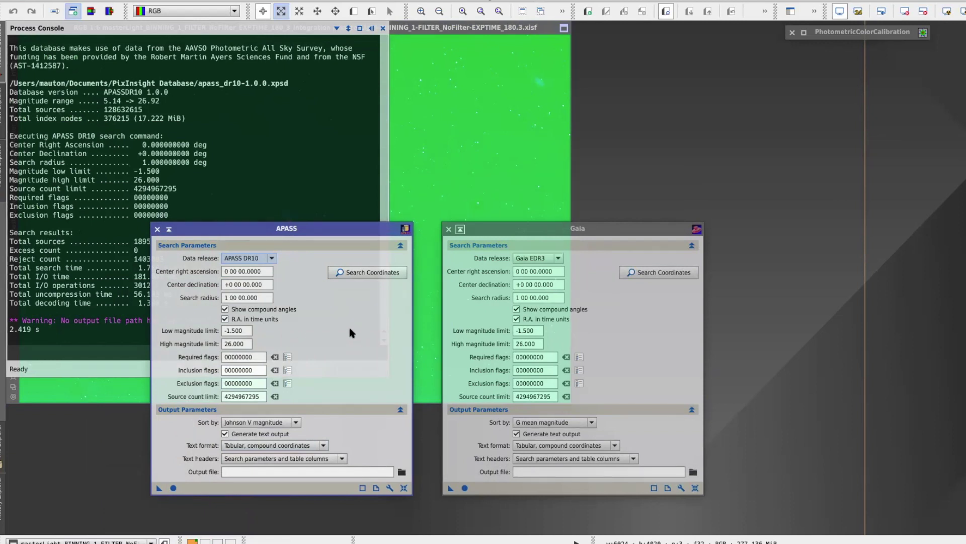
pyautogui.click(157, 229)
# Keep Gaia EDR3 as the data release in the Gaia process.
pyautogui.click(551, 230)
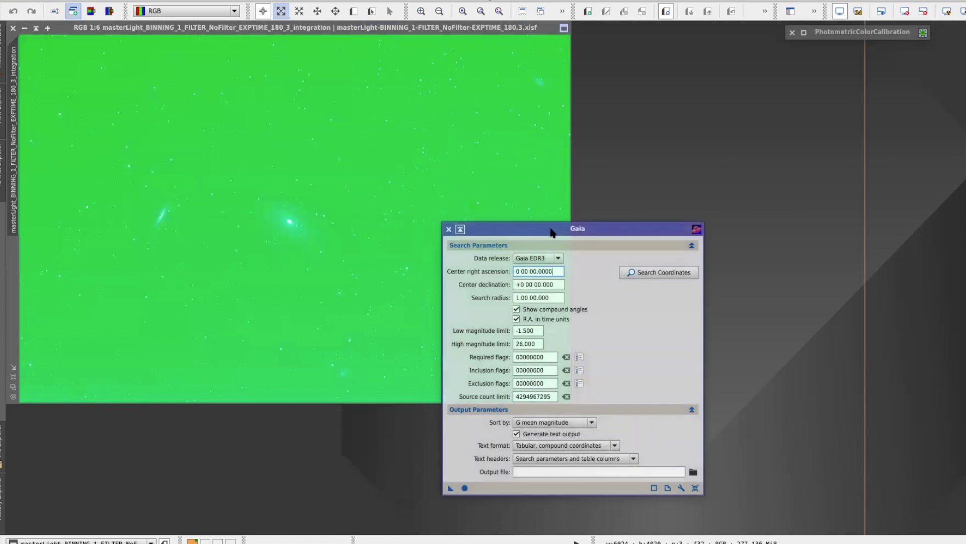
pyautogui.click(558, 258)
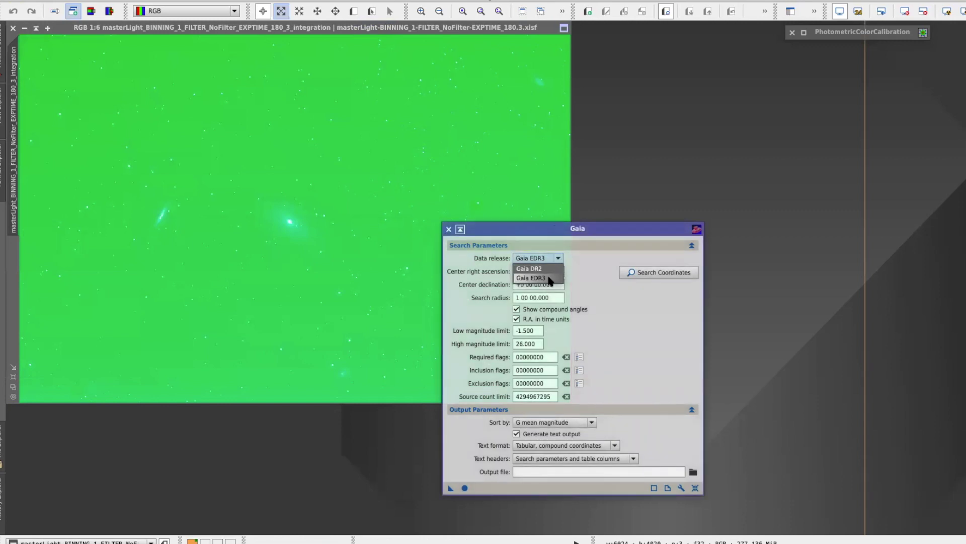
pyautogui.click(554, 278)
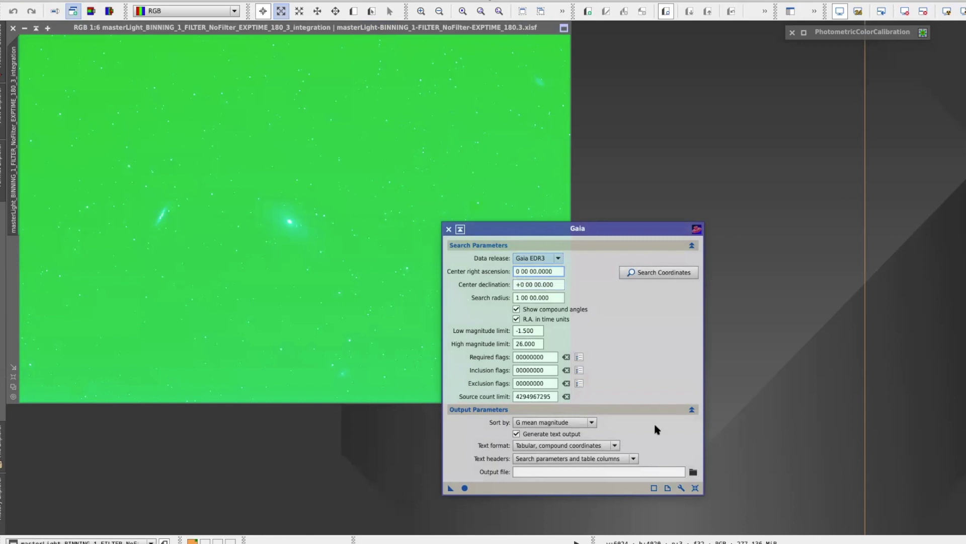
# Set gedr3-1.0.0-01.xpsd as the Gaia EDR3 database, test-search it (1435 sources), and close Gaia.
pyautogui.click(680, 488)
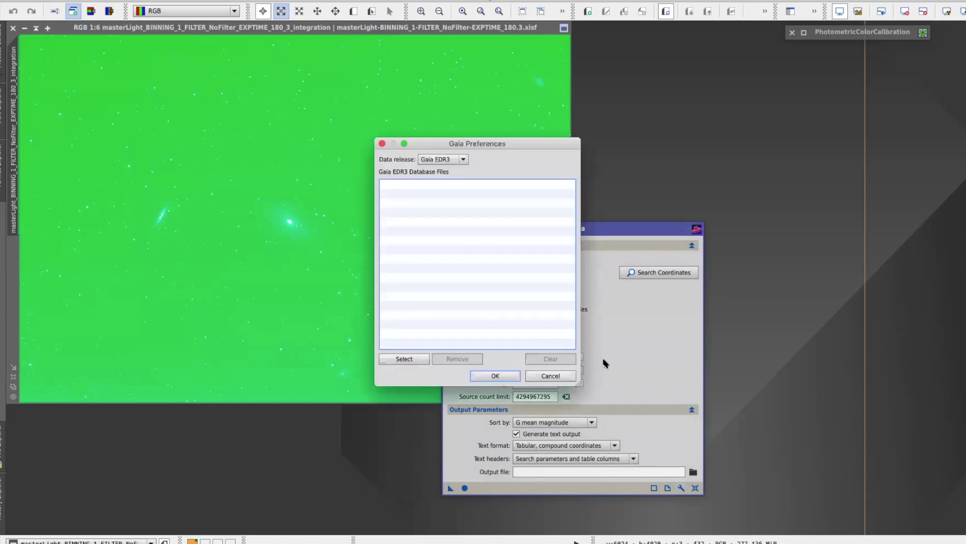
pyautogui.click(405, 358)
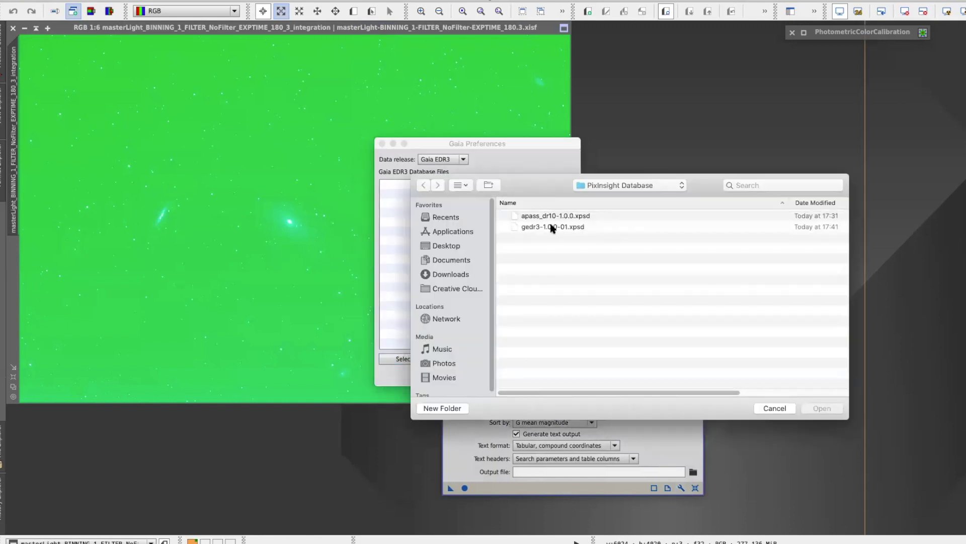
pyautogui.click(552, 228)
pyautogui.click(825, 409)
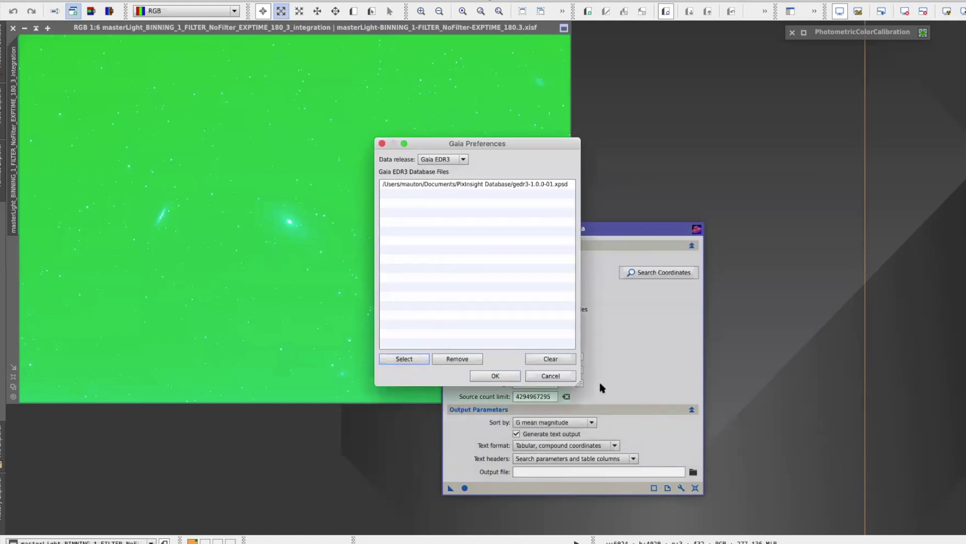
pyautogui.click(498, 375)
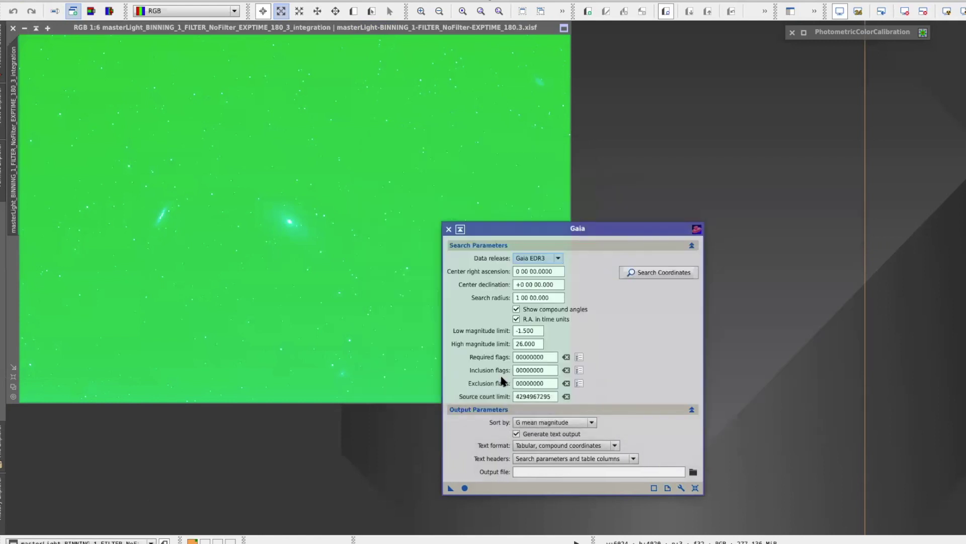
pyautogui.click(465, 488)
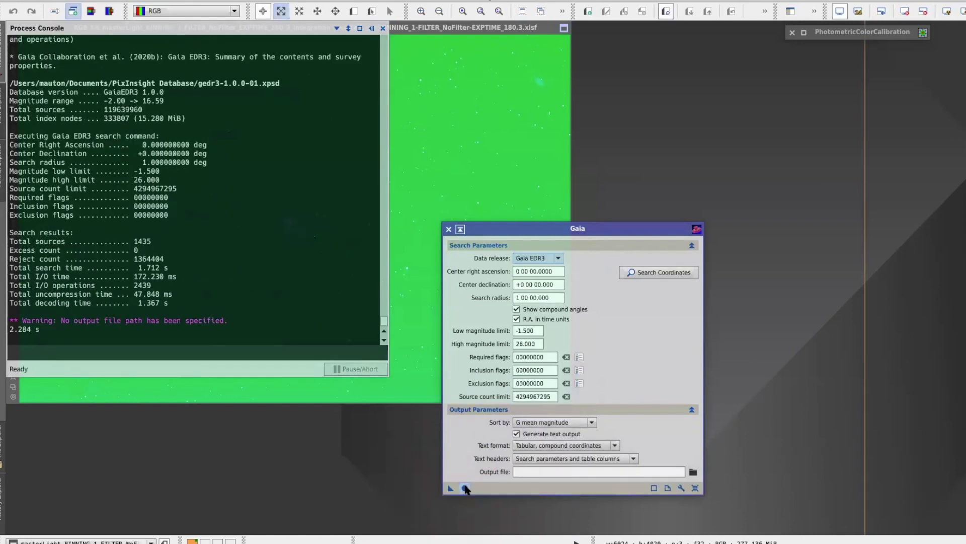
pyautogui.click(448, 230)
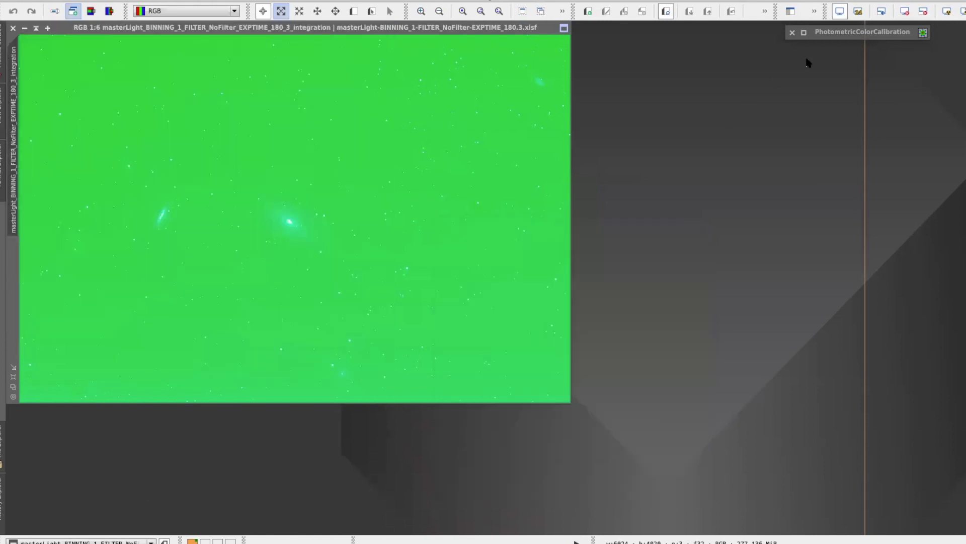
# Reopen PhotometricColorCalibration with GaiaEDR3_XPSD for astrometry and APASSDR10_XPSD for photometry.
pyautogui.doubleClick(859, 33)
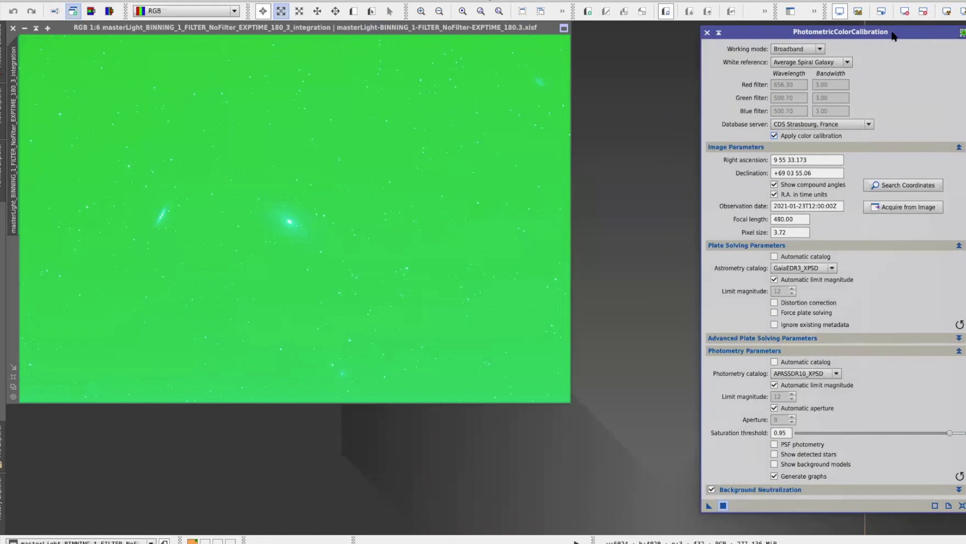
pyautogui.moveTo(894, 35); pyautogui.dragTo(878, 35)
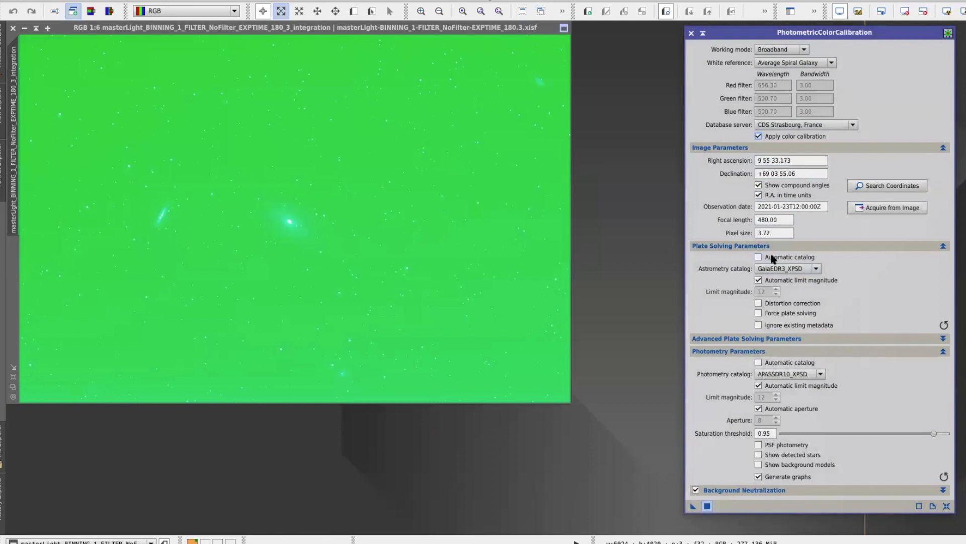
pyautogui.click(815, 269)
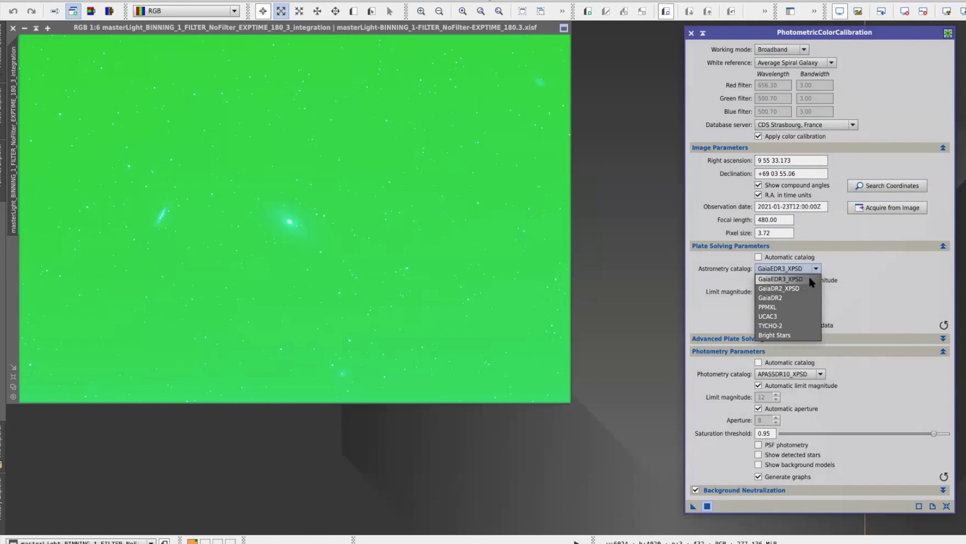
pyautogui.click(836, 274)
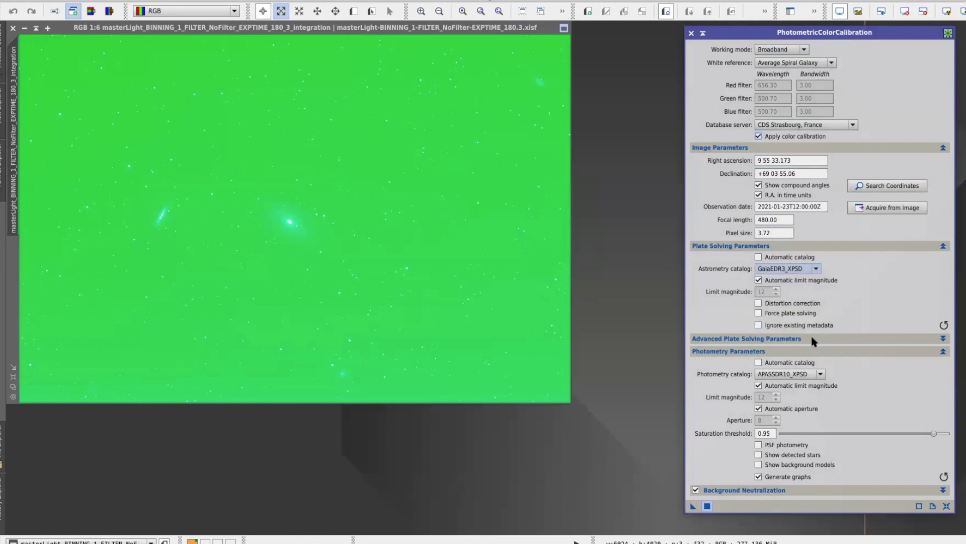
pyautogui.click(821, 374)
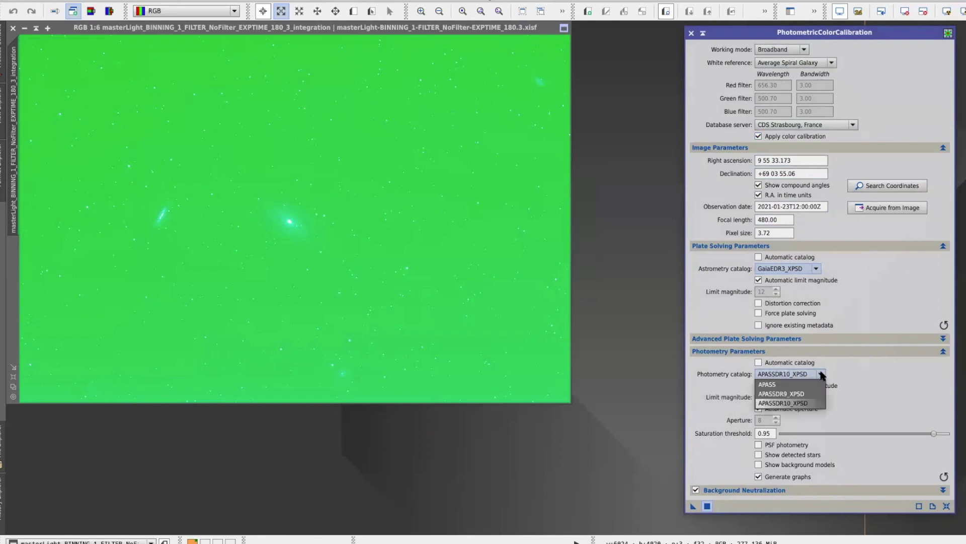
pyautogui.click(817, 403)
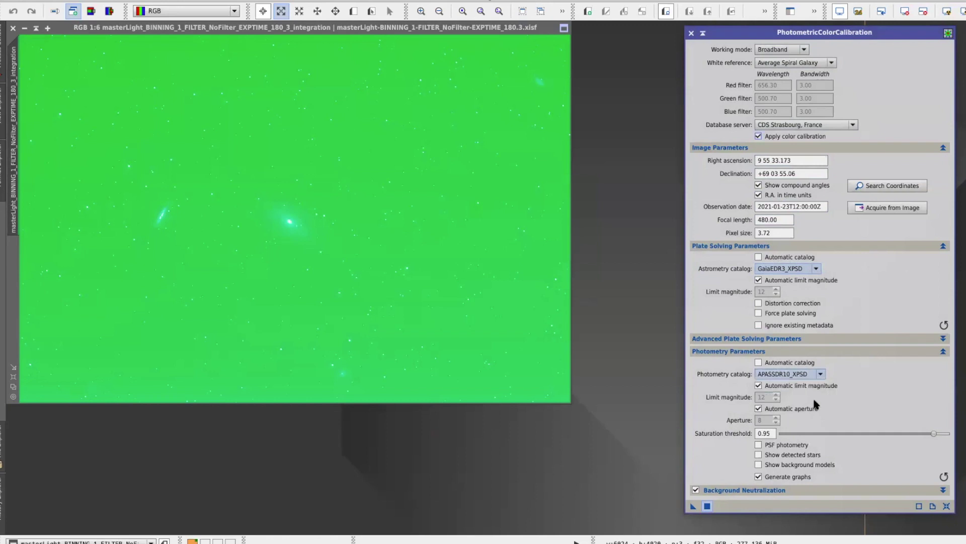
# Apply PhotometricColorCalibration to the galaxy image and dismiss the White Balance Functions graphs.
pyautogui.click(708, 506)
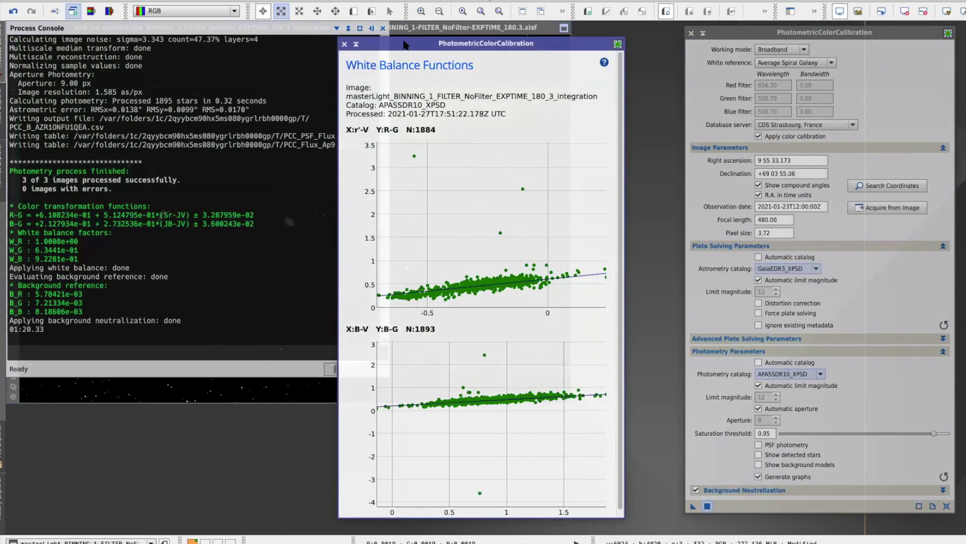
pyautogui.click(344, 44)
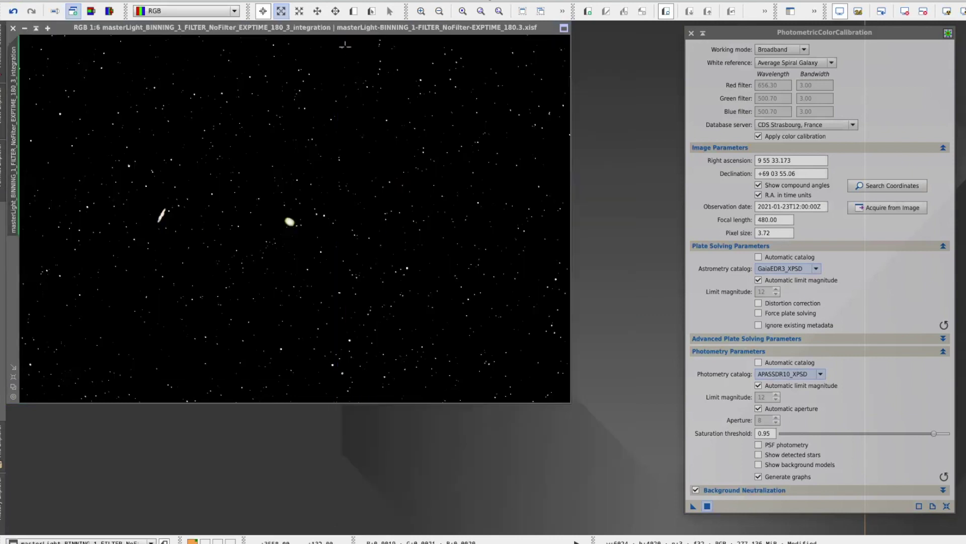
pyautogui.moveTo(4, 51)
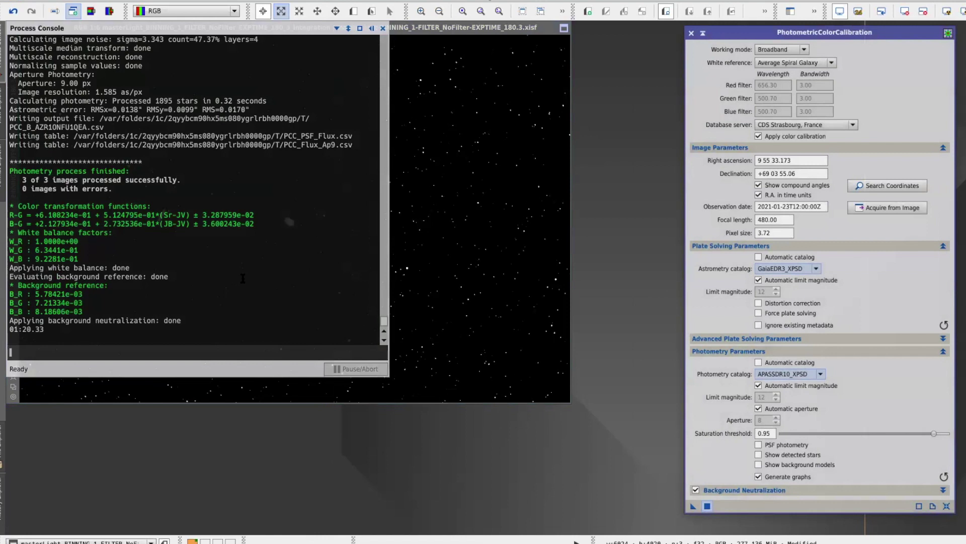
# Reset the screen stretch, apply STF AutoStretch to the calibrated galaxy, and zoom in on it.
pyautogui.moveTo(467, 30); pyautogui.dragTo(554, 57)
pyautogui.click(904, 14)
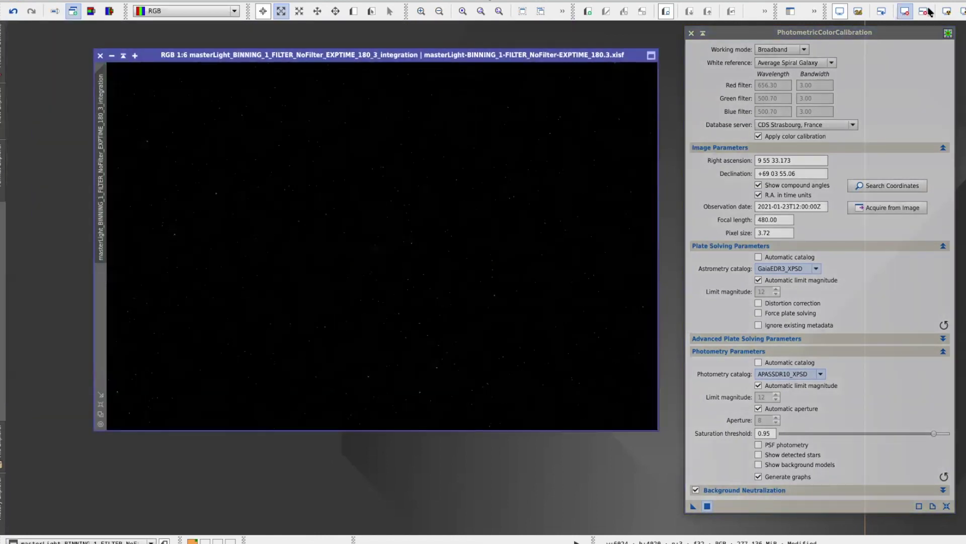
pyautogui.click(941, 15)
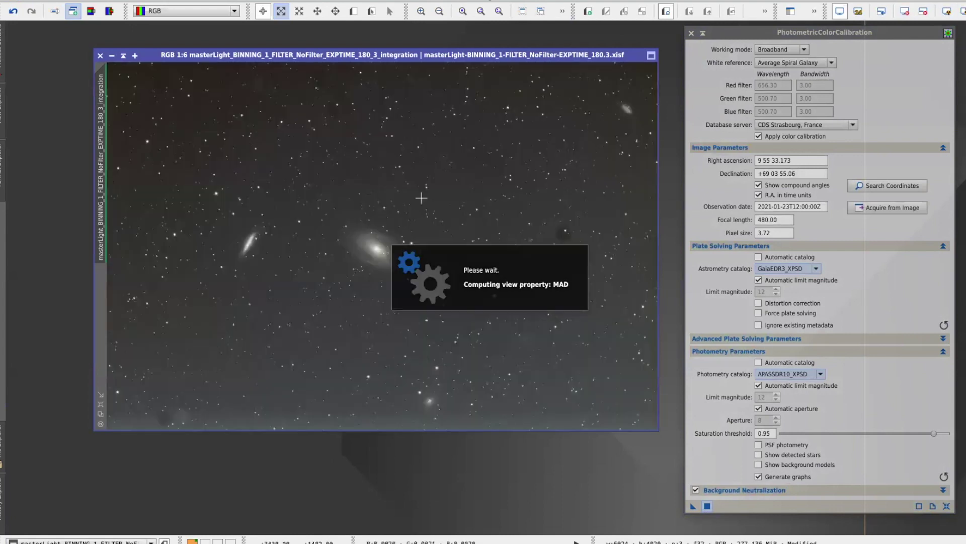
pyautogui.scroll(-2, 388, 226)
pyautogui.scroll(3, 383, 232)
pyautogui.scroll(4, 383, 232)
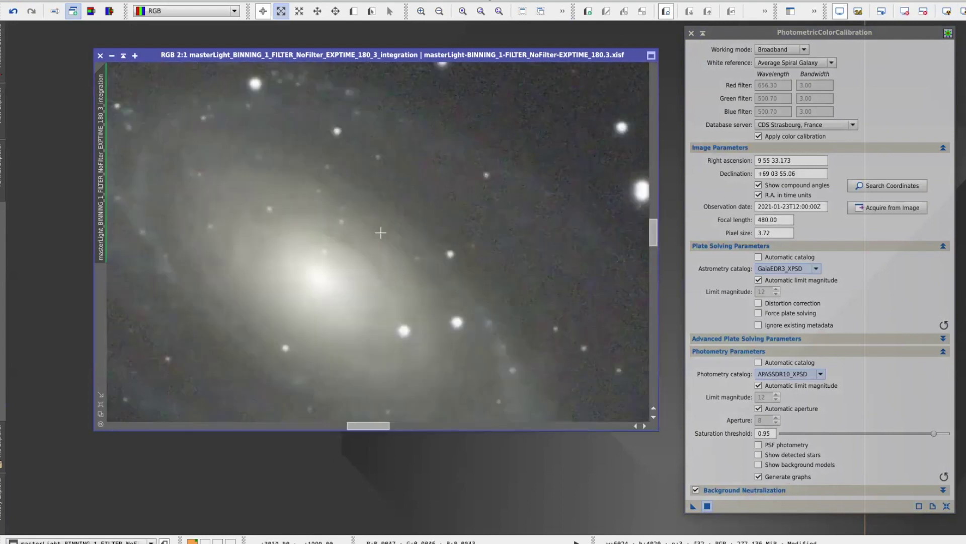